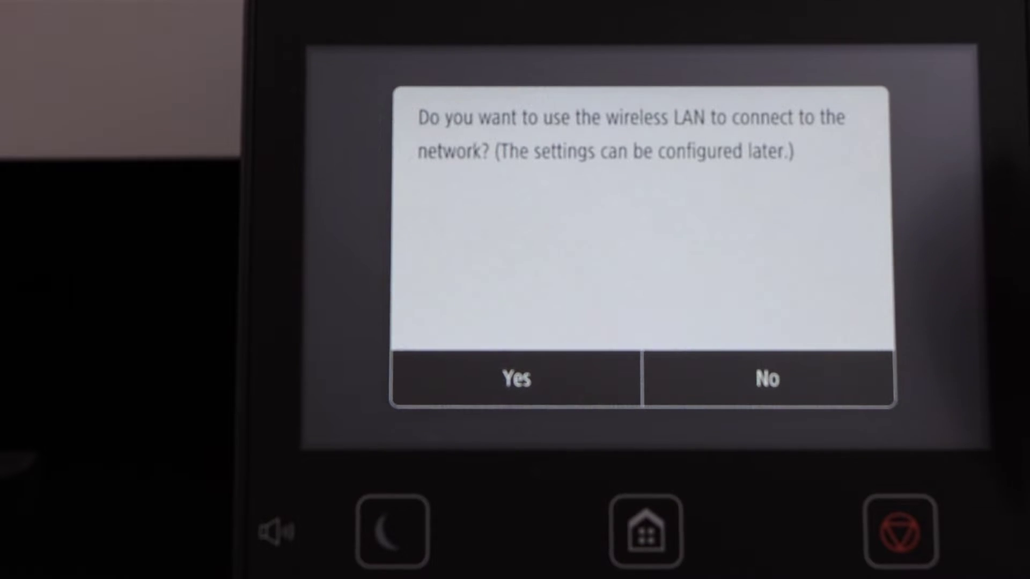
Join the BELL451 wireless network with its encryption key and dismiss the success message.
click(483, 366)
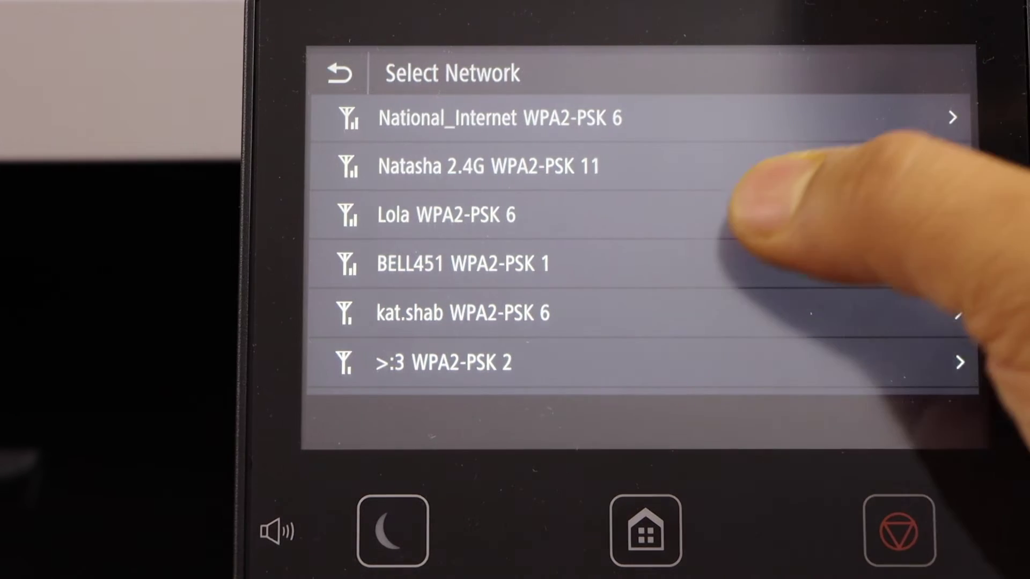
click(660, 264)
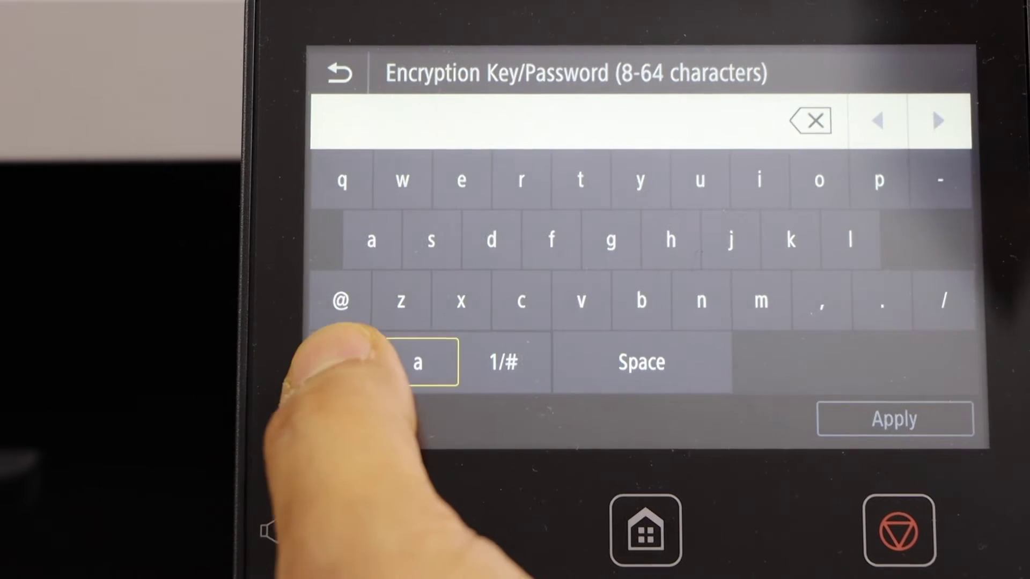
click(338, 362)
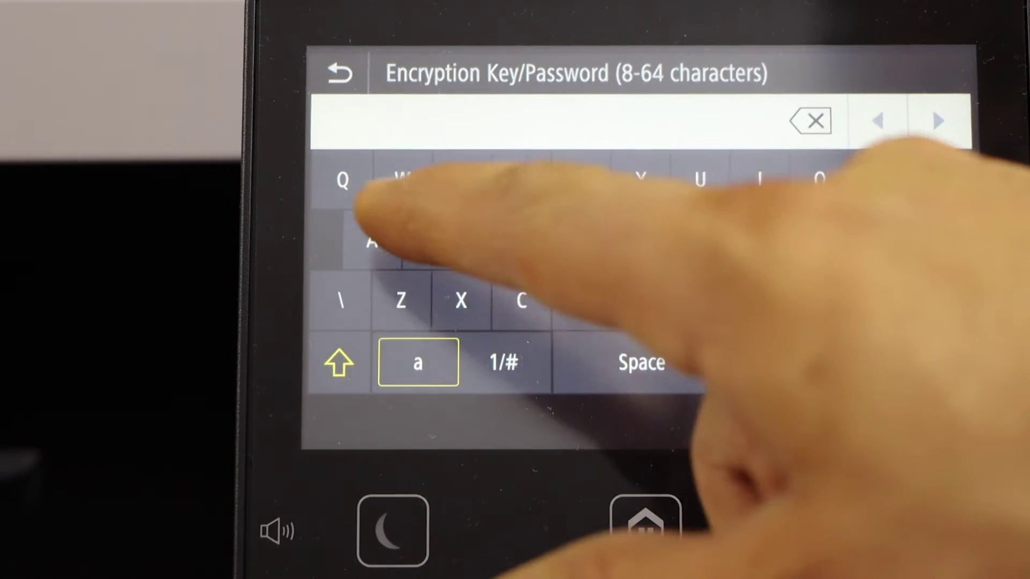
click(372, 240)
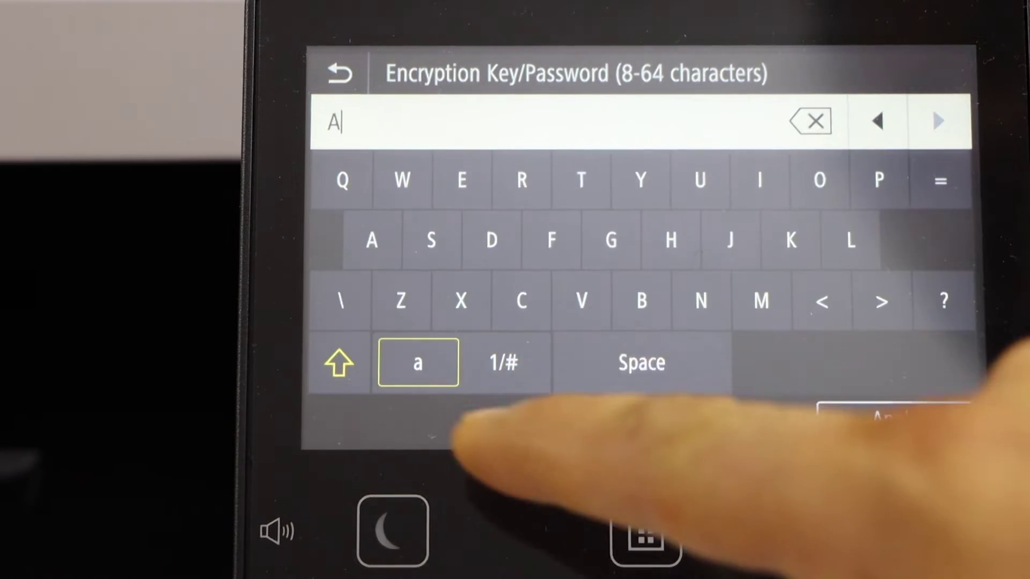
click(503, 363)
click(895, 419)
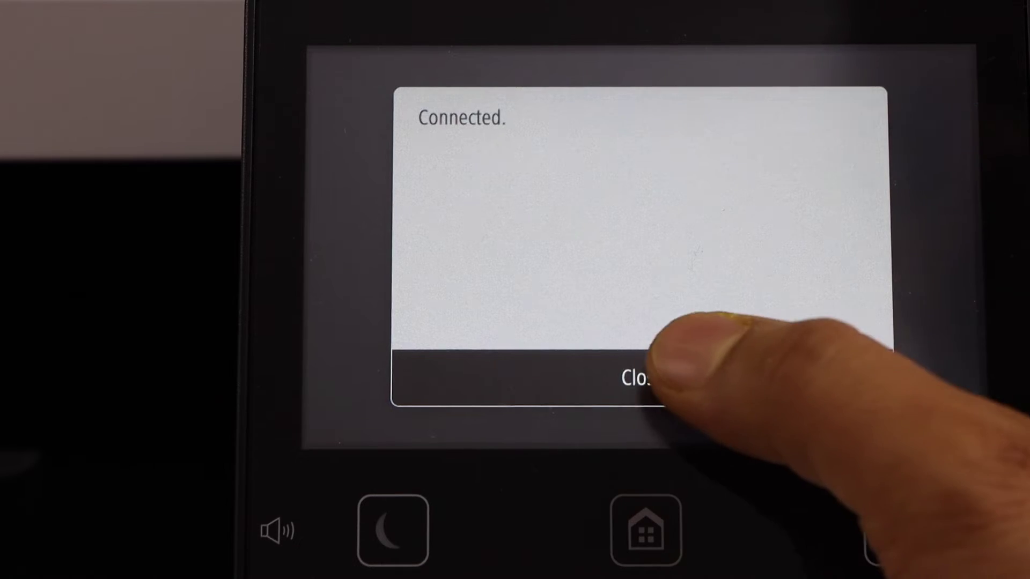
click(668, 374)
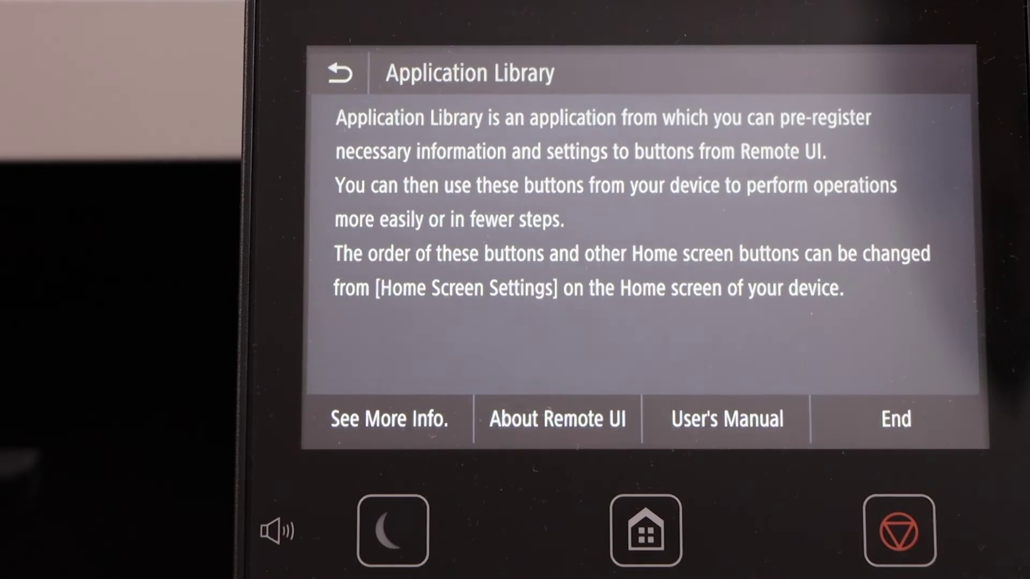
End the Application Library introduction and confirm Drawer 1 as LTR/Plain 2.
click(895, 419)
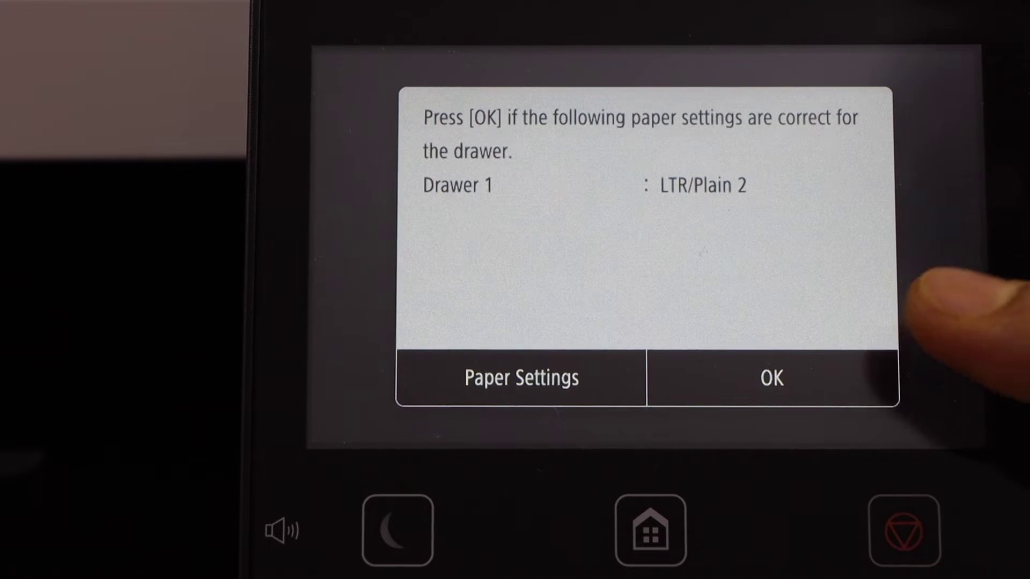
click(765, 375)
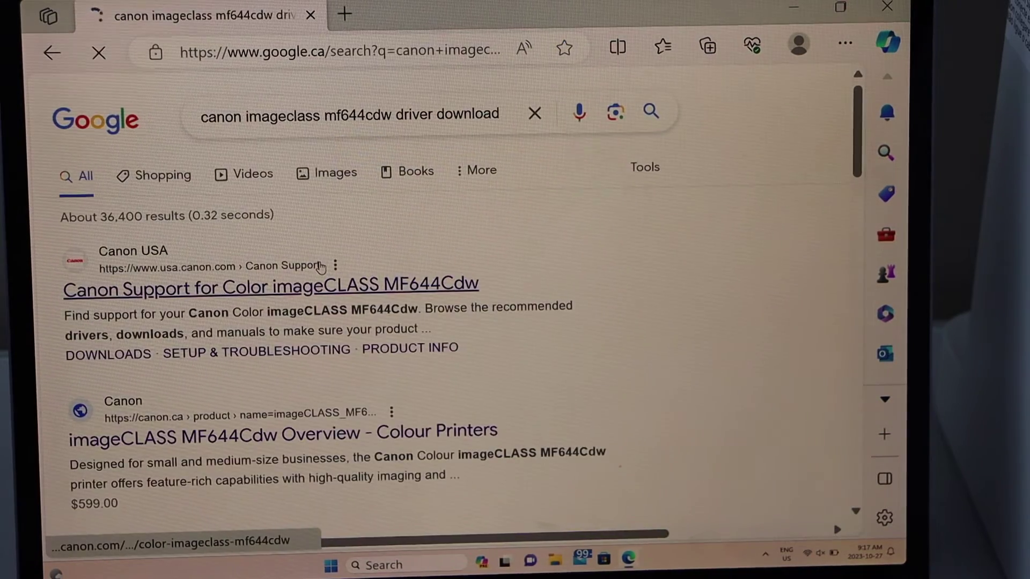
scroll(321, 268, down, 1)
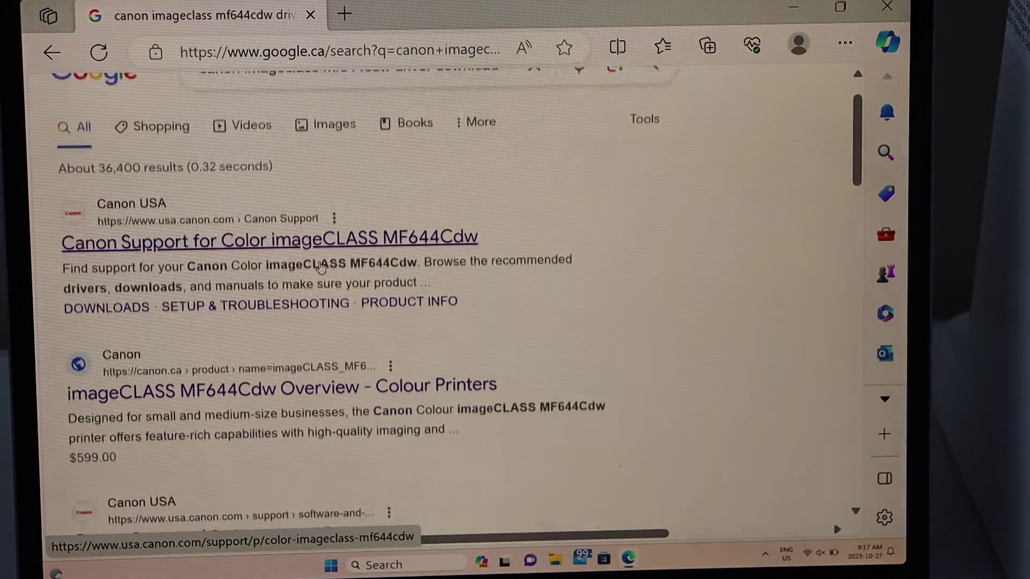
scroll(320, 267, down, 1)
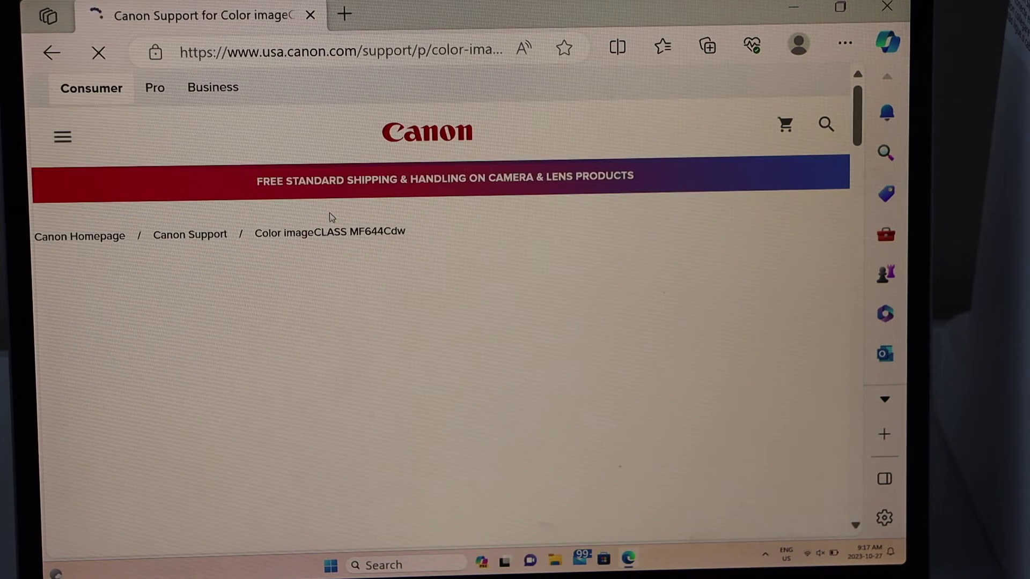
scroll(329, 218, down, 1)
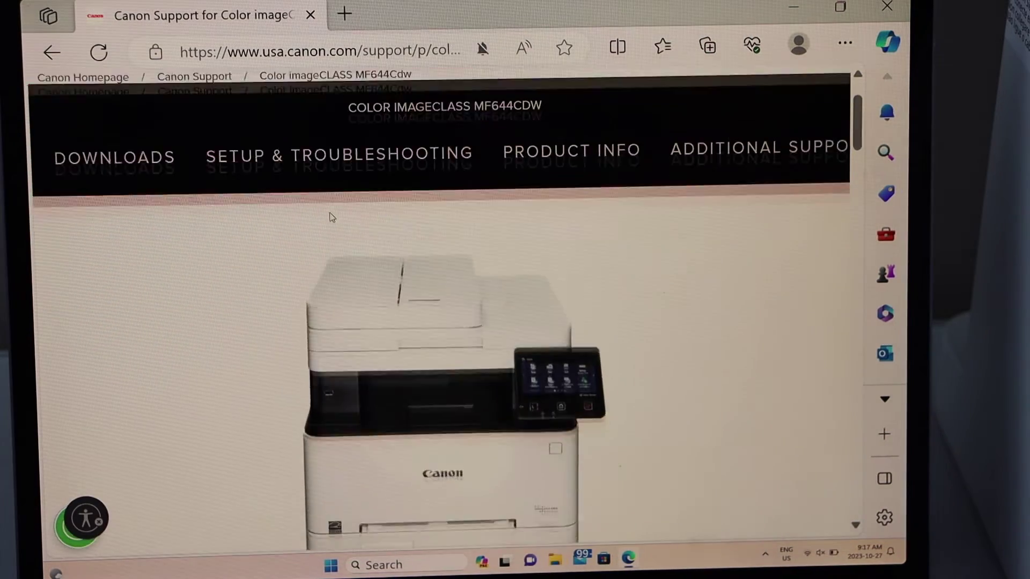
scroll(329, 217, down, 1)
scroll(329, 217, down, 1)
scroll(329, 217, down, 1)
scroll(329, 217, down, 1)
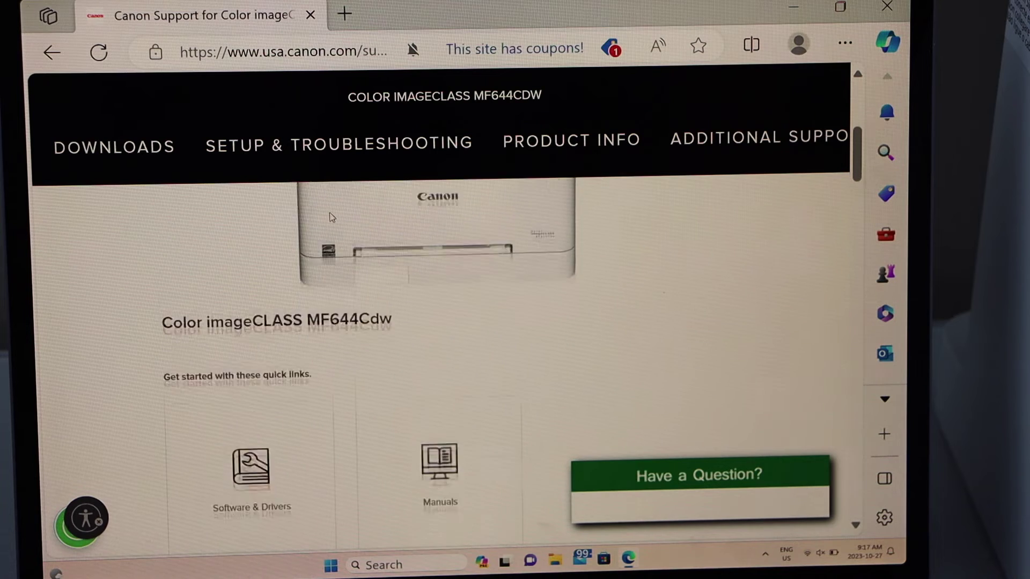
scroll(329, 217, down, 2)
scroll(329, 217, down, 1)
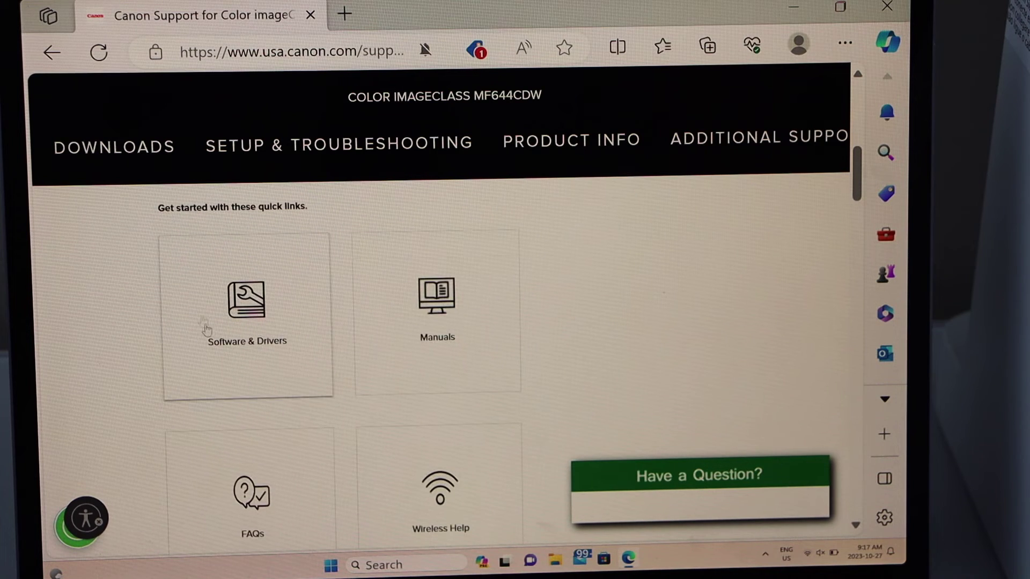
Filter Canon downloads to Windows 10 (x64) and download the 64-bit MFDrivers package.
click(248, 308)
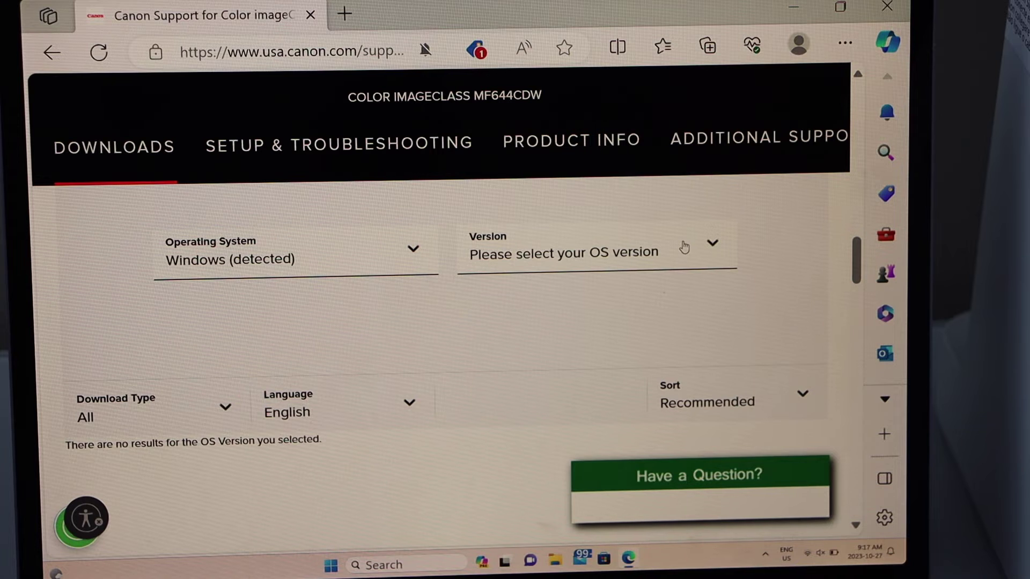
click(574, 327)
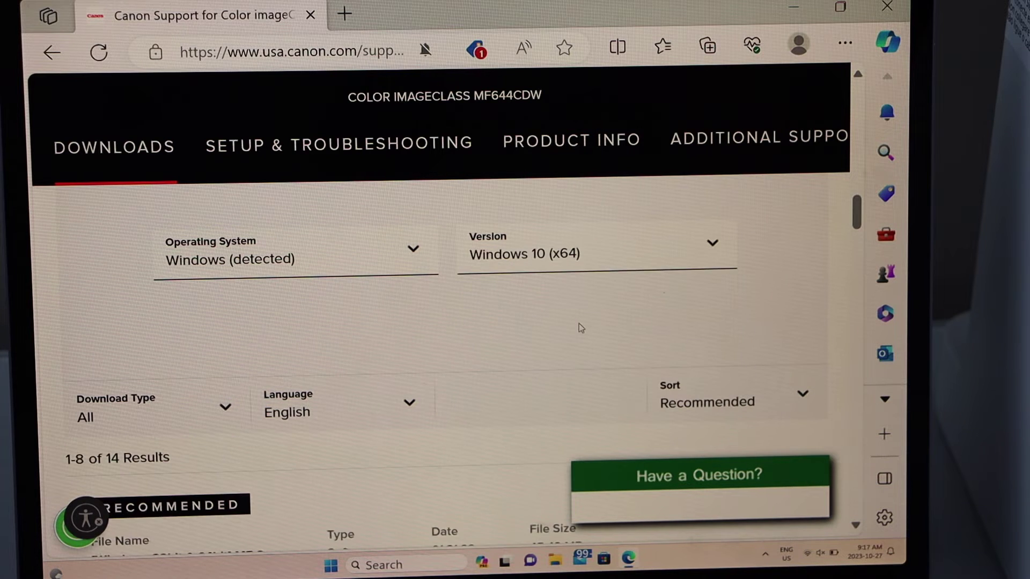
scroll(578, 324, down, 2)
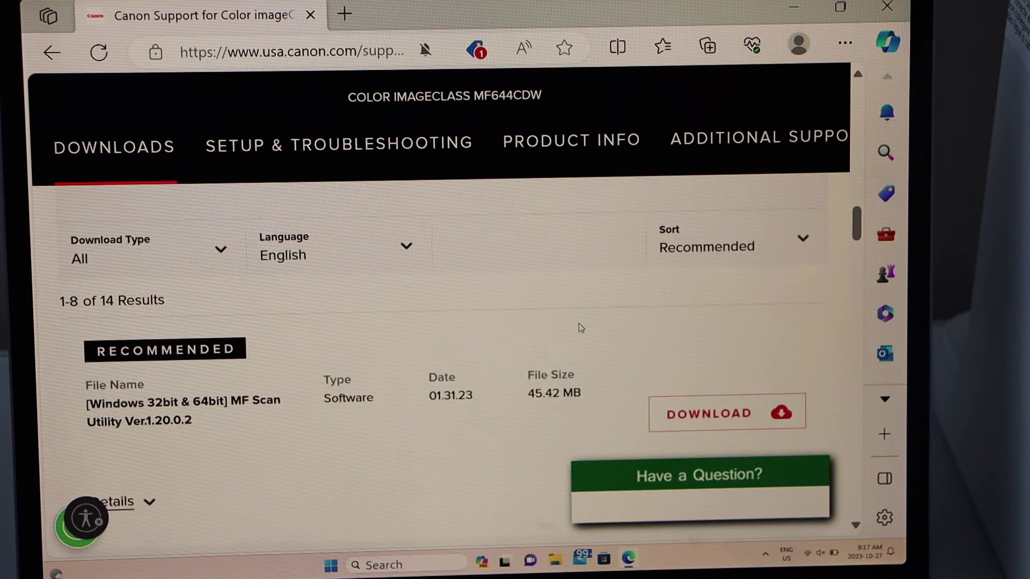
scroll(578, 324, down, 1)
scroll(578, 326, down, 1)
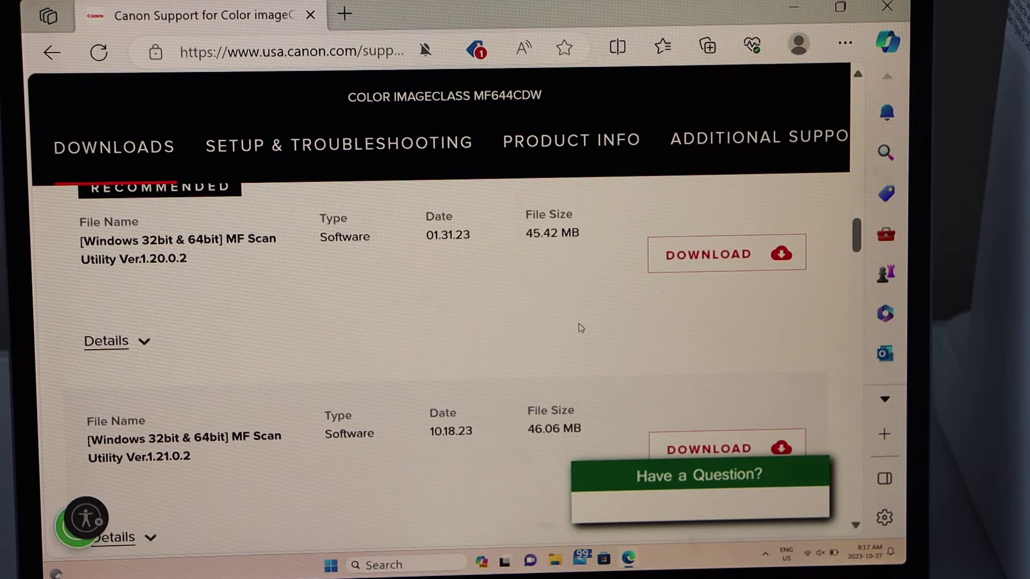
scroll(579, 325, down, 2)
scroll(578, 328, down, 1)
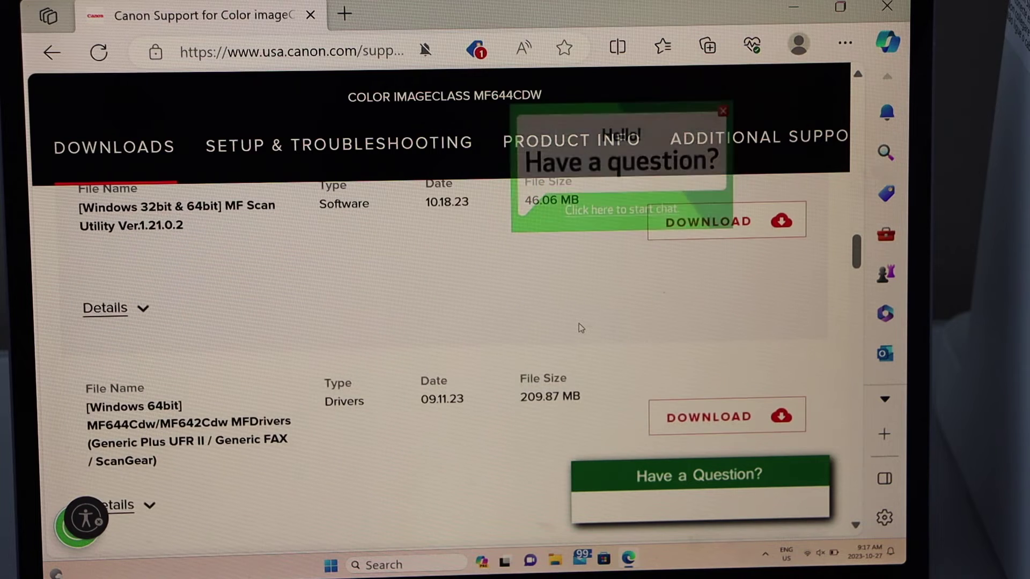
scroll(578, 328, down, 1)
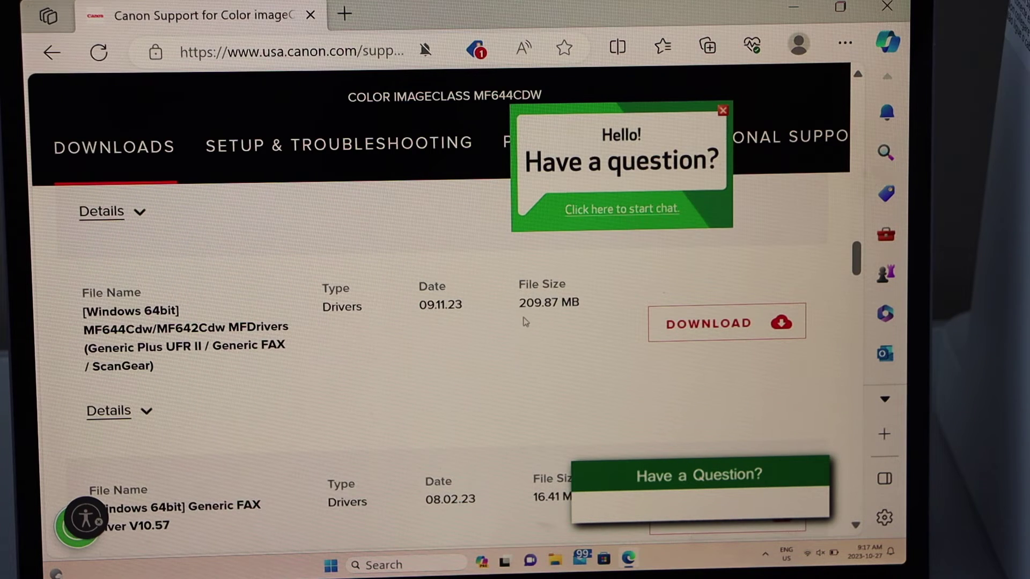
click(698, 323)
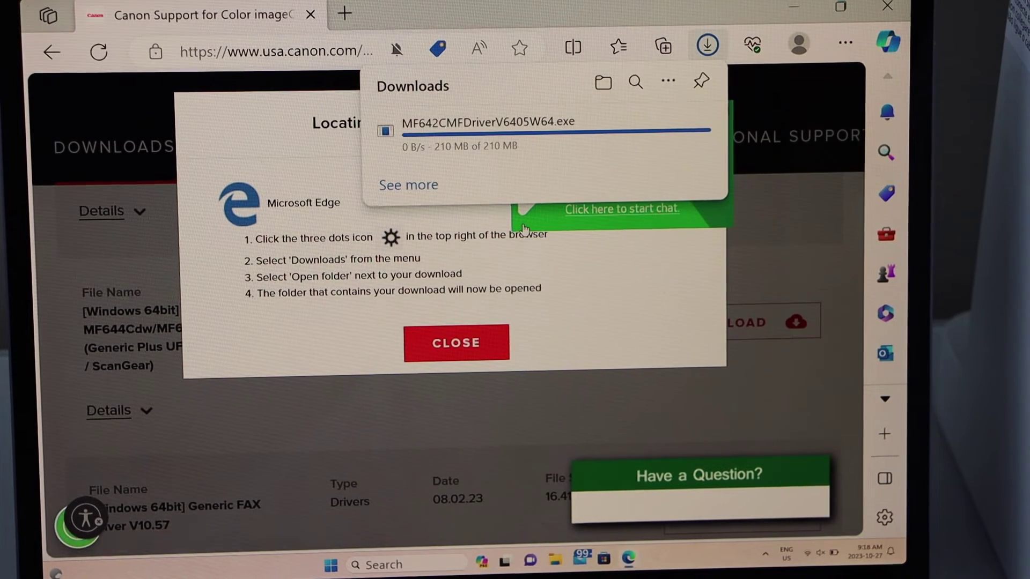
mouse_move(488, 131)
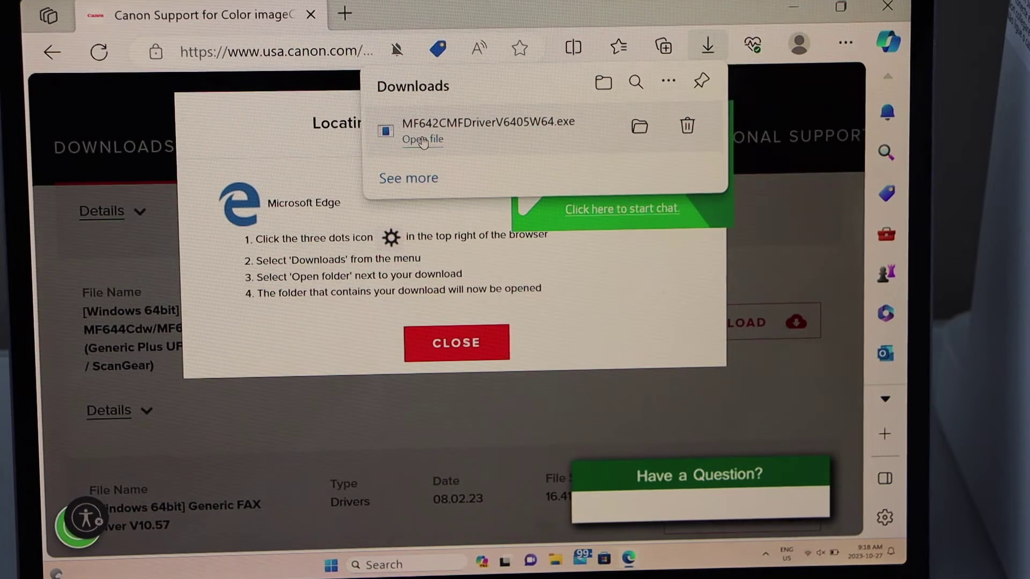
Run MF642CMFDriverV6405W64.exe, approve it in User Account Control, and minimize Edge.
click(422, 140)
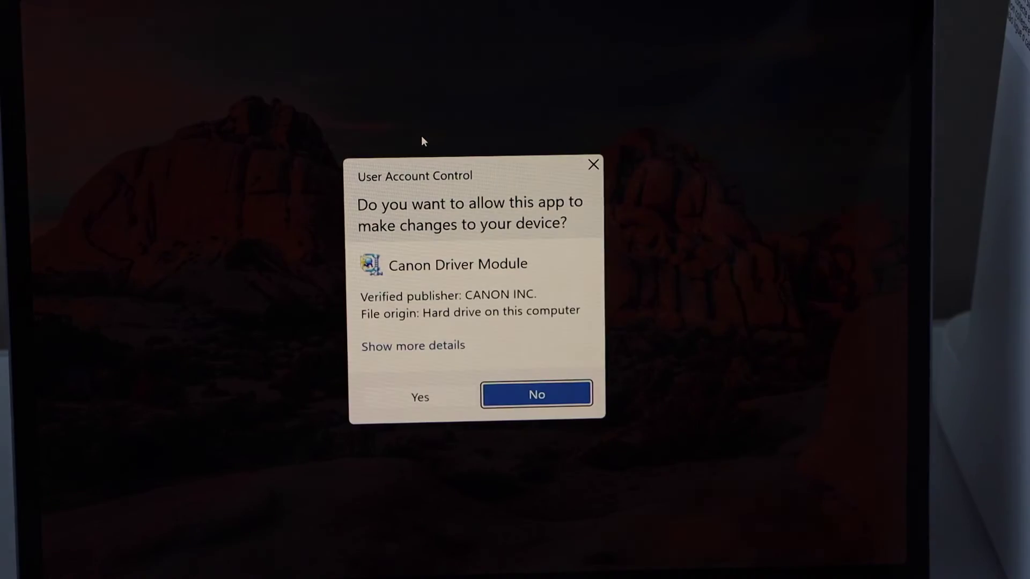
click(408, 402)
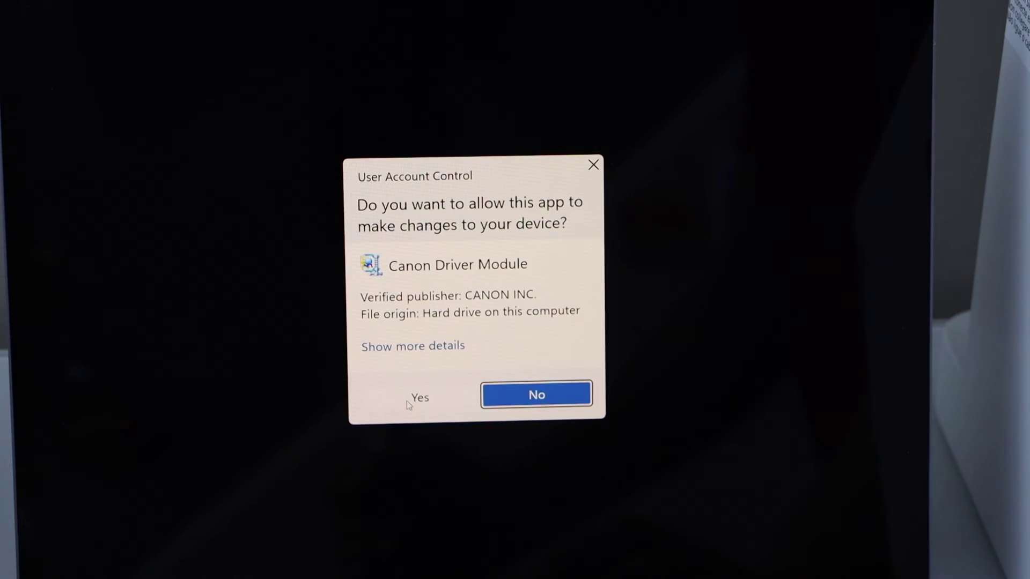
click(593, 164)
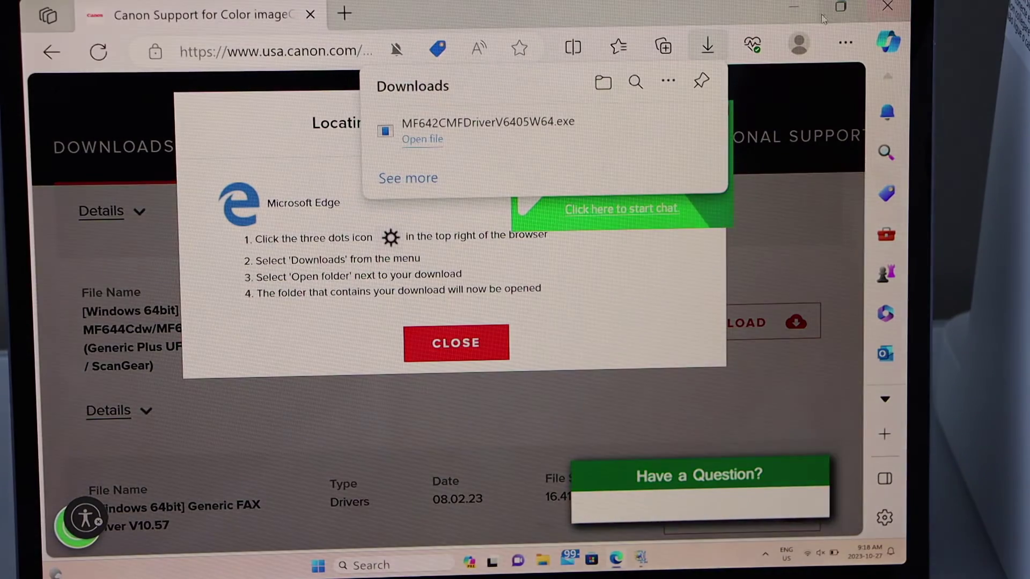
click(793, 7)
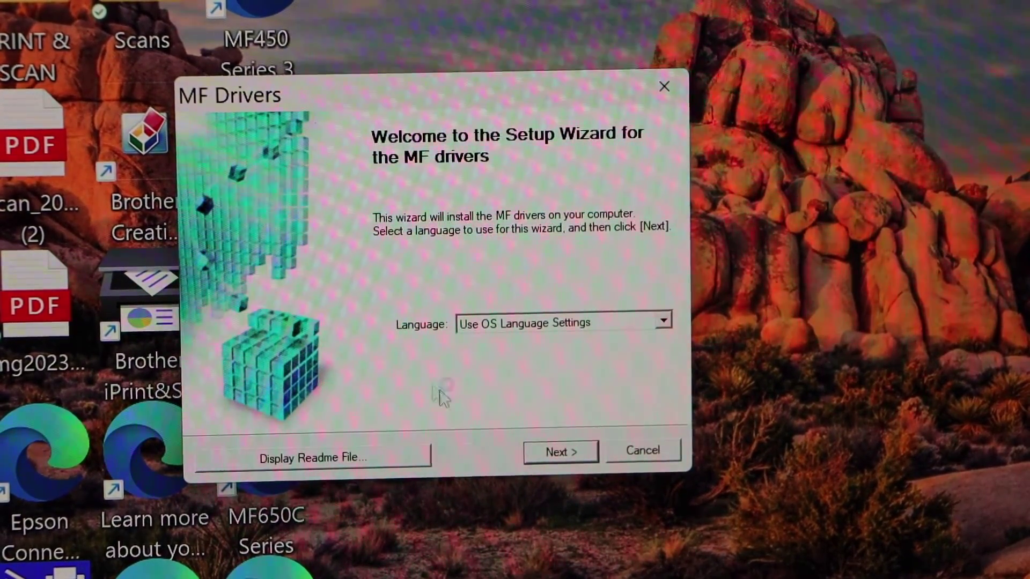
Start the MF Drivers setup wizard and accept the Canon license agreement.
click(554, 448)
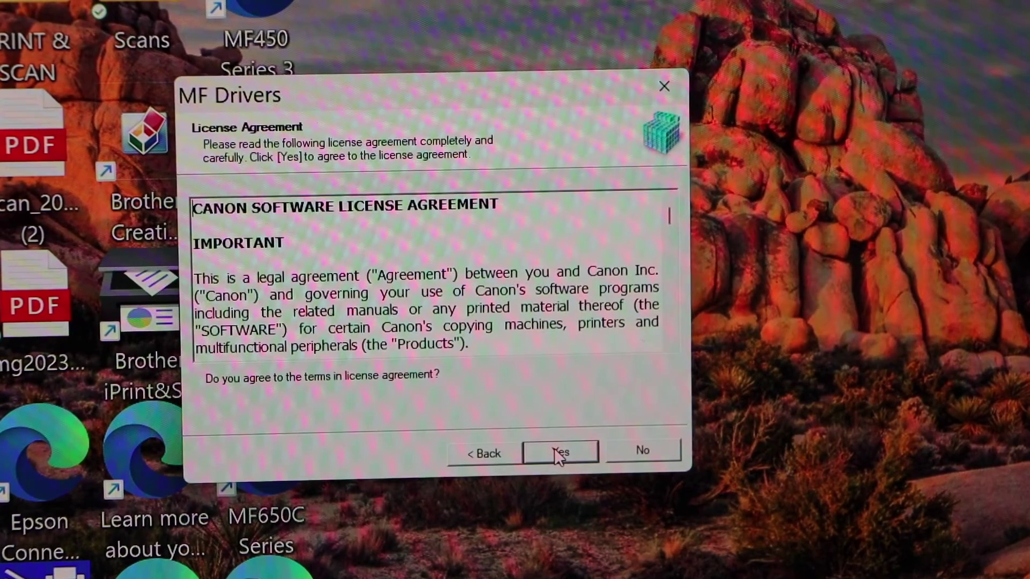
click(554, 448)
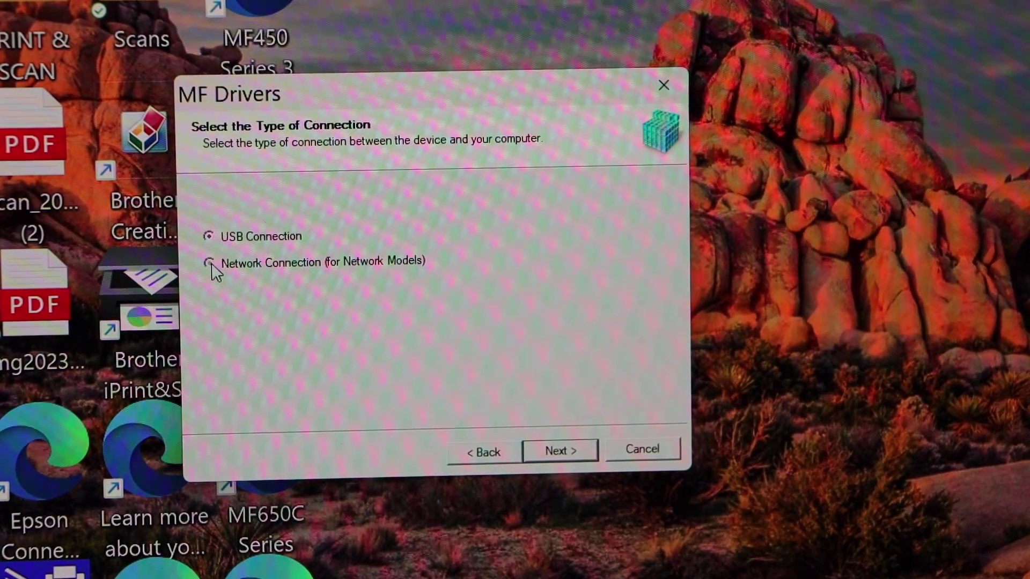
Install drivers over the network for the printer at 192.168.2.157, unblocking the firewall.
click(553, 453)
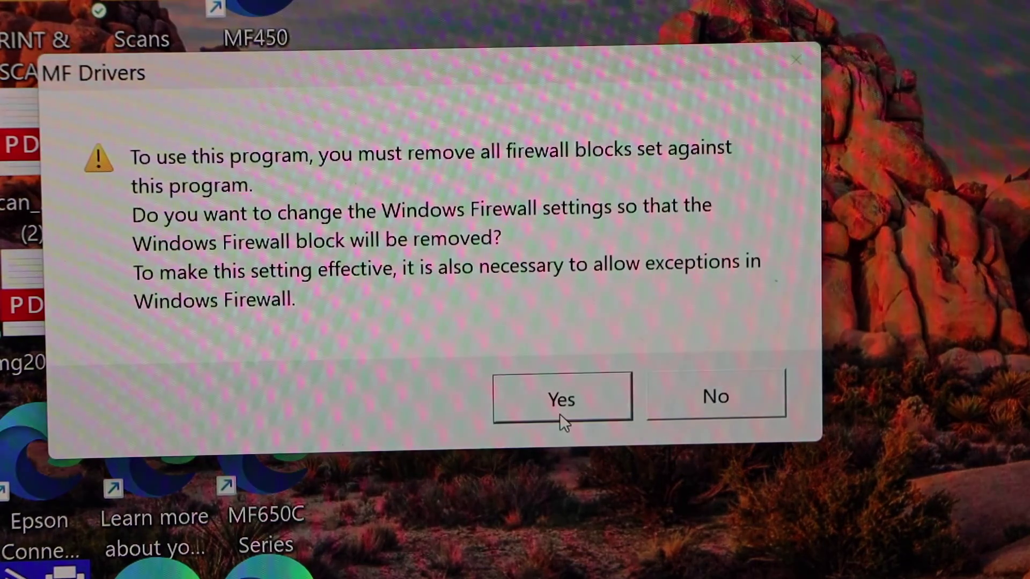
click(559, 414)
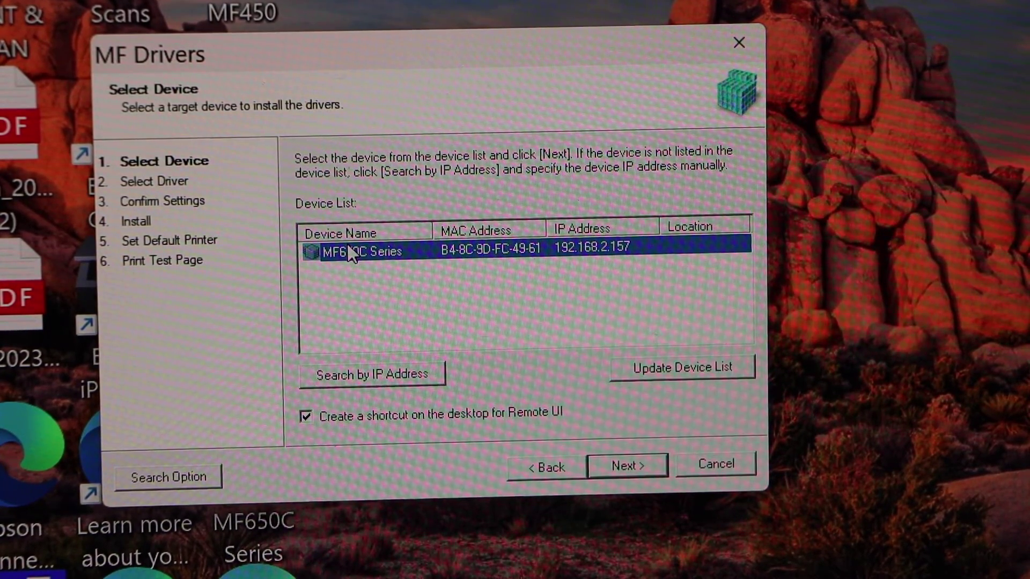
double_click(352, 255)
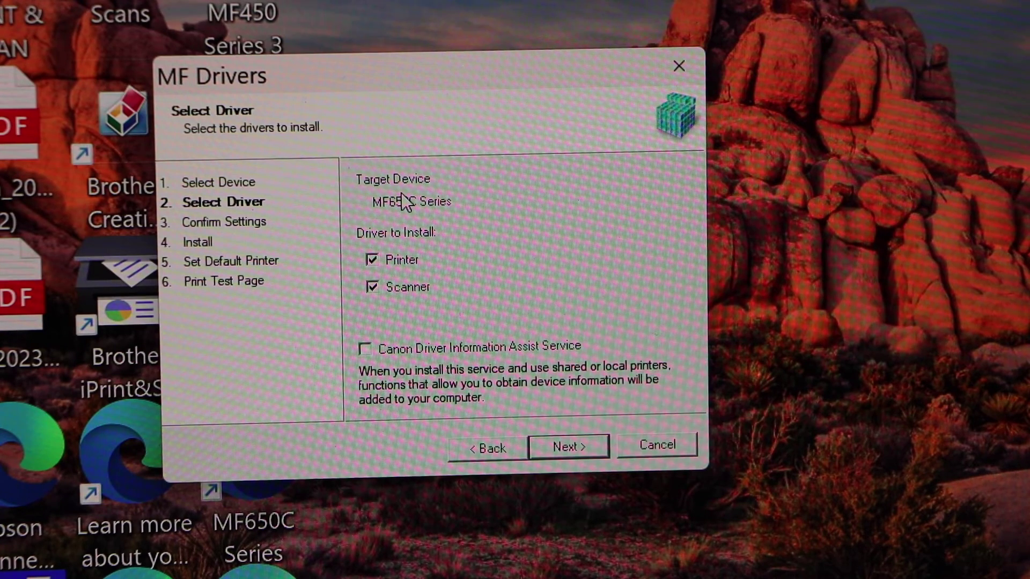
key(Return)
key(Return)
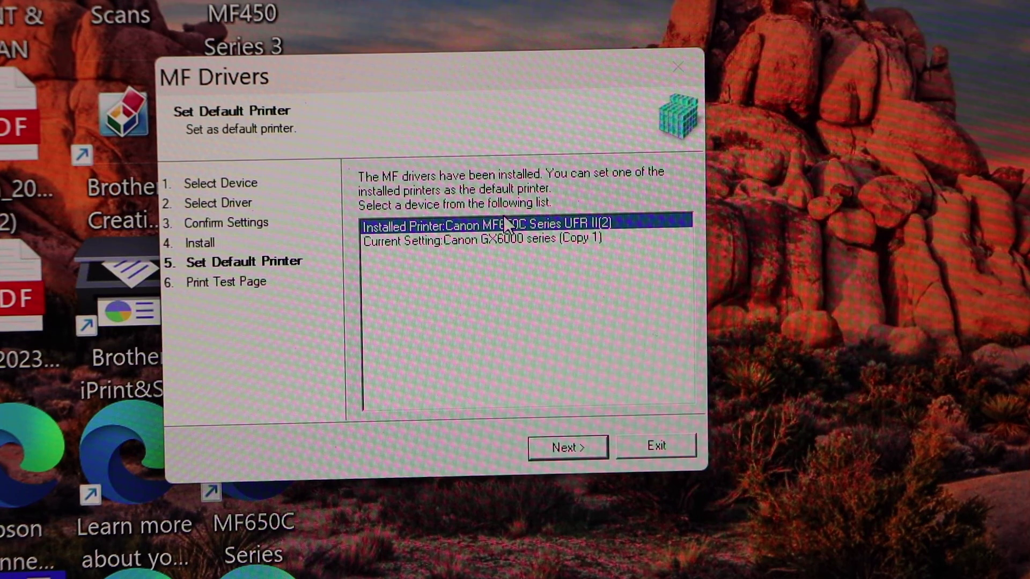
key(Return)
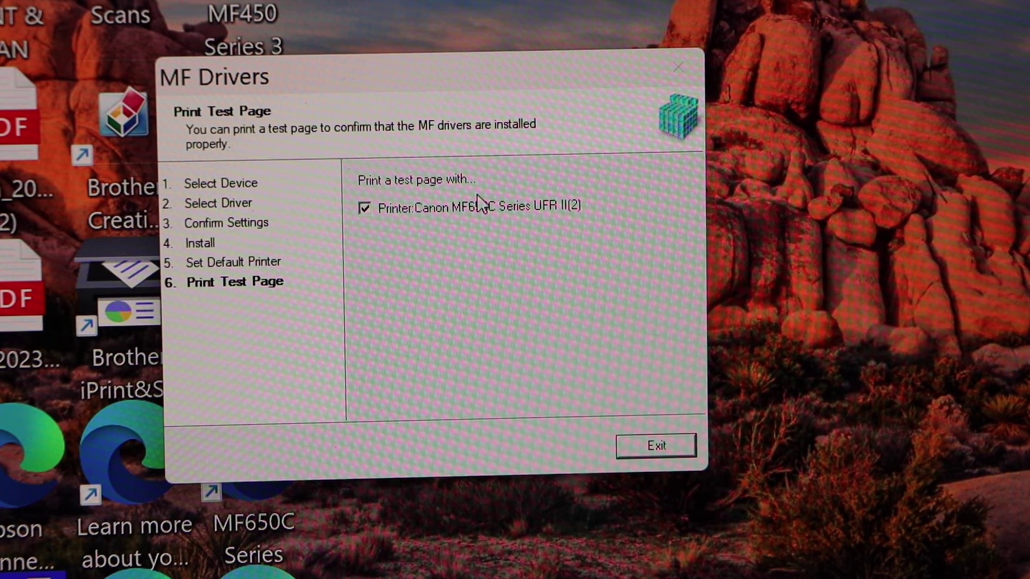